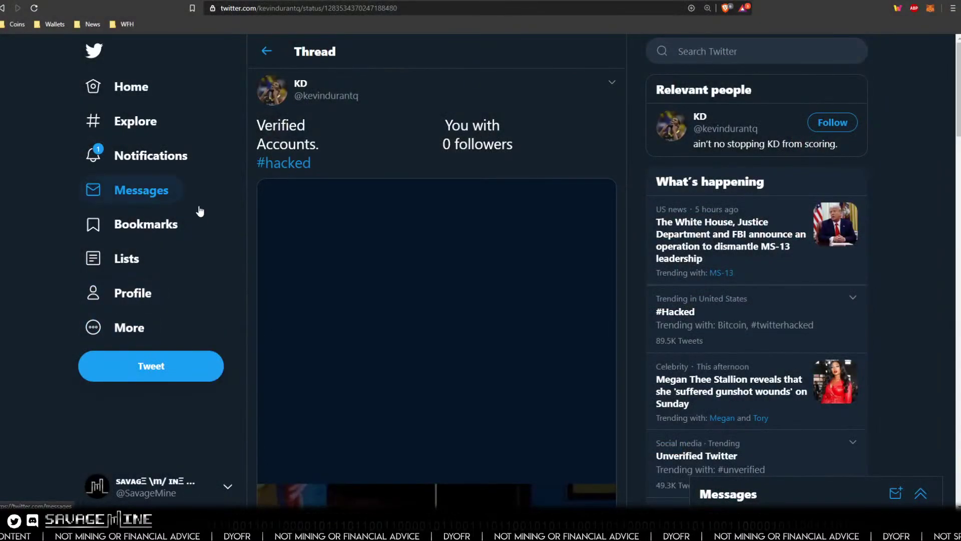
Step: Scroll through the Twitter thread toward the 'Tough day for us at Twitter' tweet
scroll(417, 209, "down", 1)
scroll(417, 209, "down", 2)
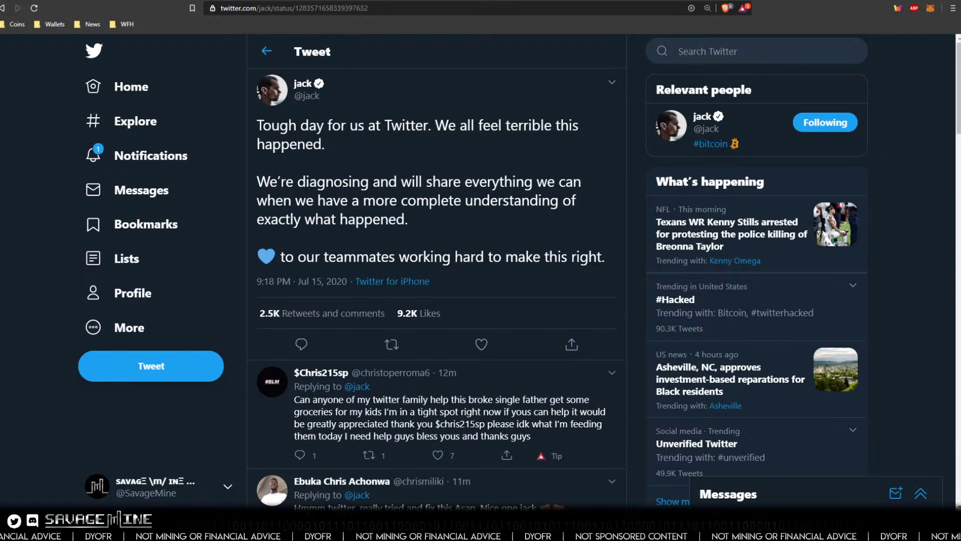
Step: Switch to the SavageMine YouTube channel tab
left_click(594, 2)
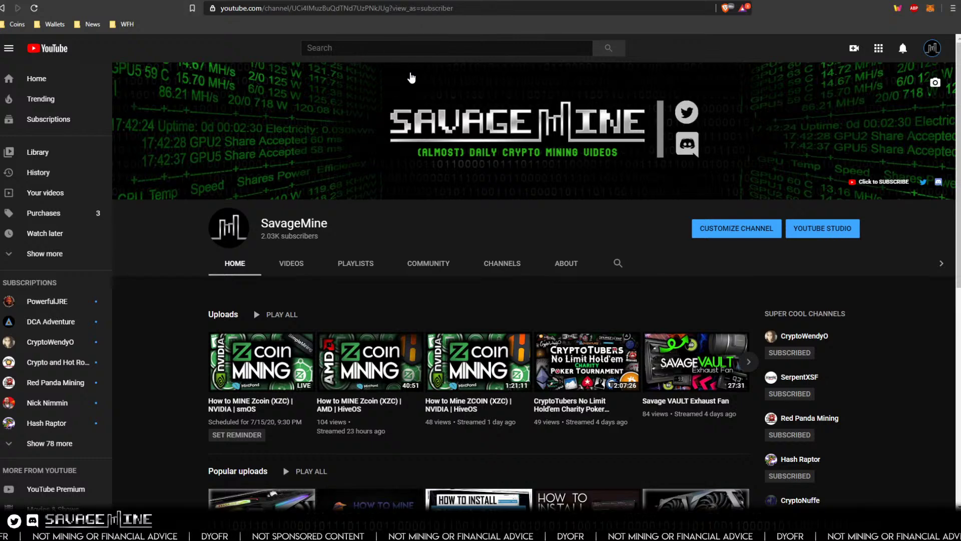
Step: Calculate the KESSEL rig's profitability in WhatToMine and review the results, with Zcoin (MTP) on top
left_click(421, 3)
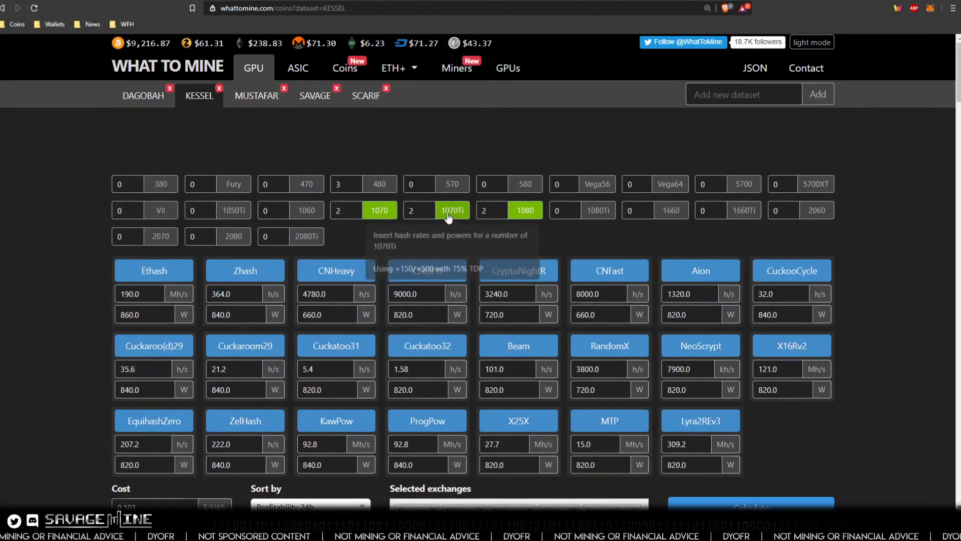
scroll(396, 243, "down", 2)
left_click(750, 406)
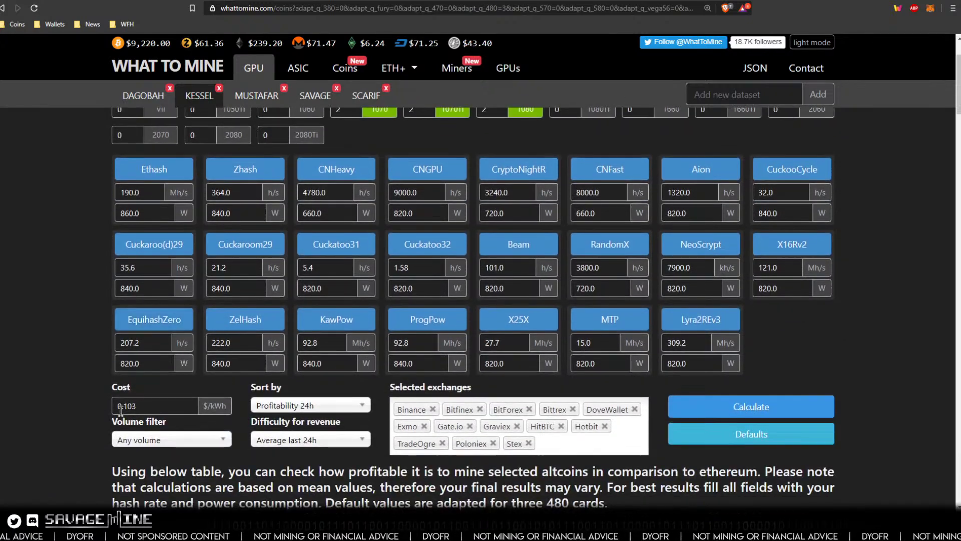
scroll(87, 400, "down", 1)
scroll(87, 399, "down", 6)
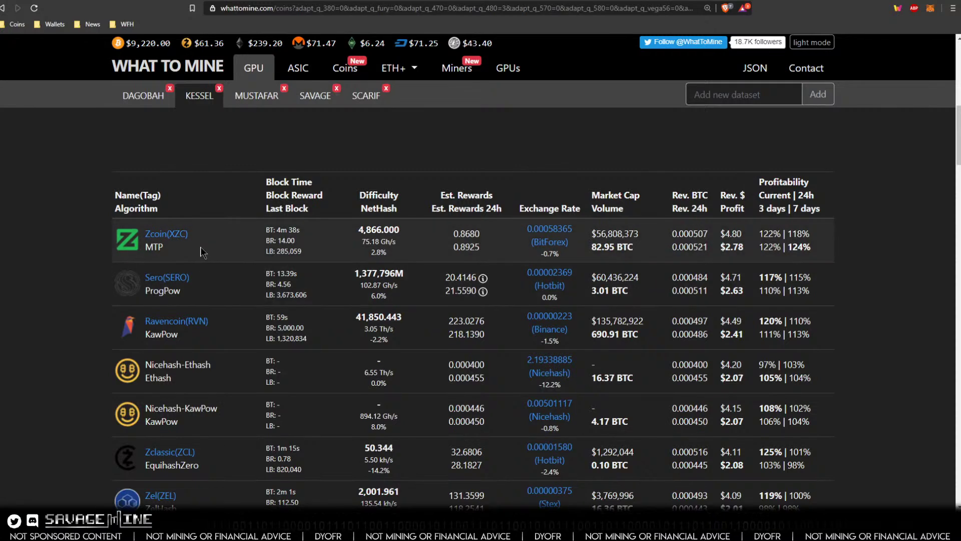
scroll(200, 252, "up", 1)
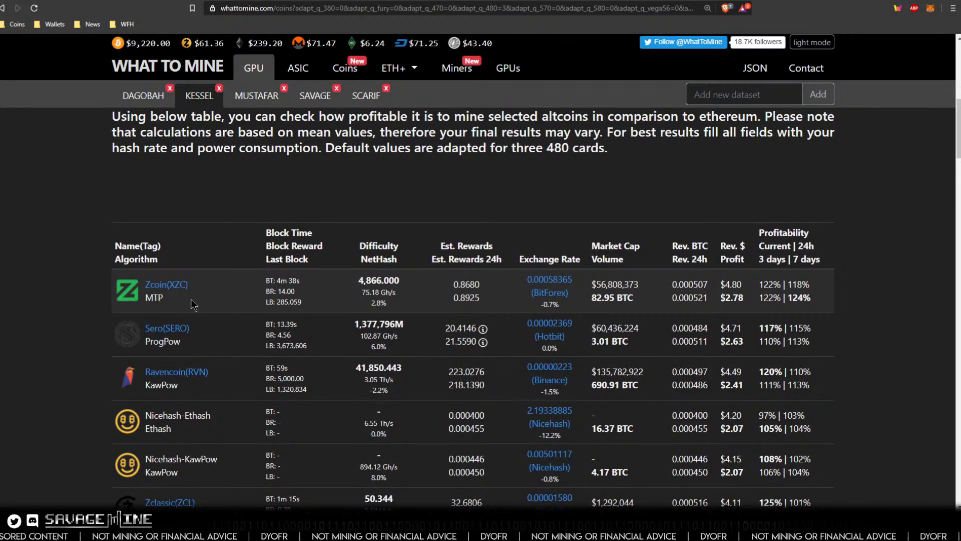
scroll(191, 301, "up", 10)
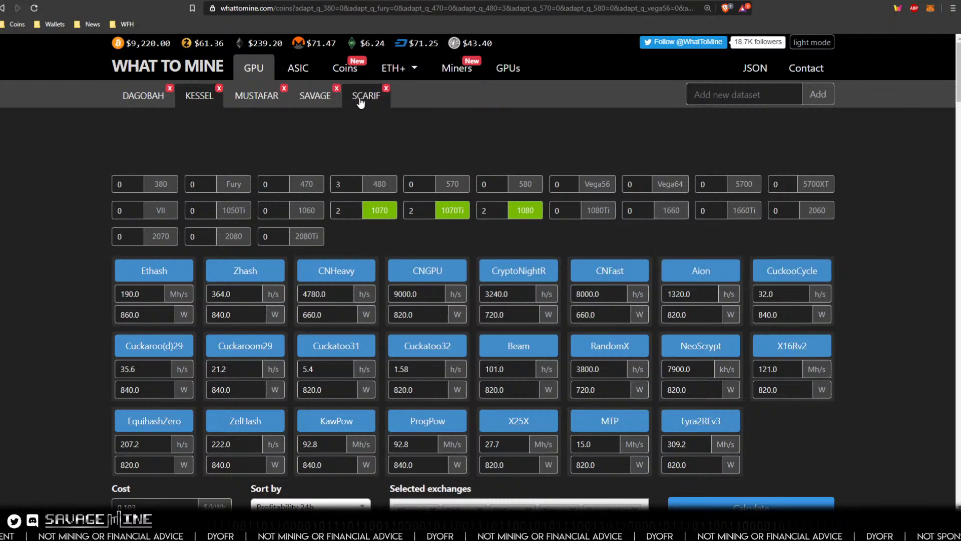
Step: Load the SAVAGE dataset, enable the 1660Ti and recalculate, ranking Sero and Ravencoin above Zcoin
left_click(316, 97)
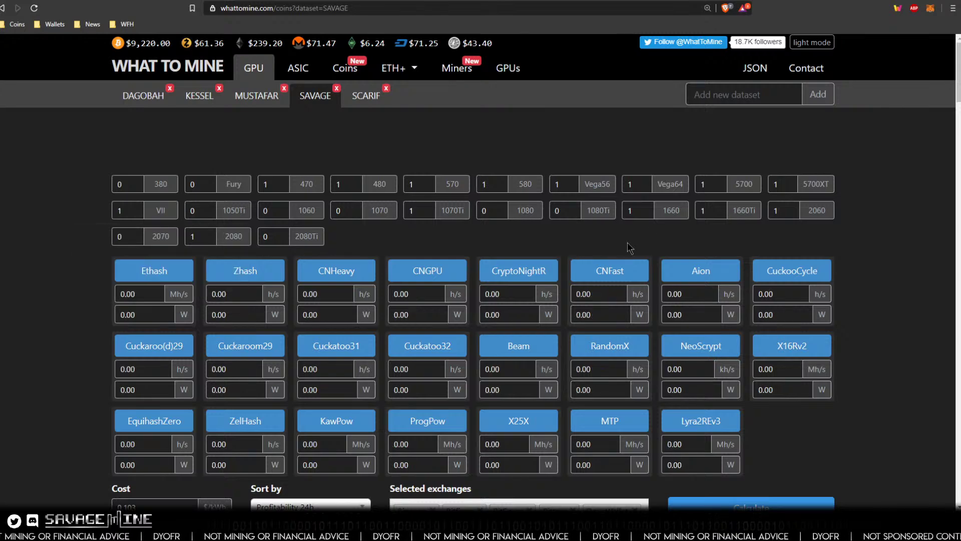
left_click(746, 213)
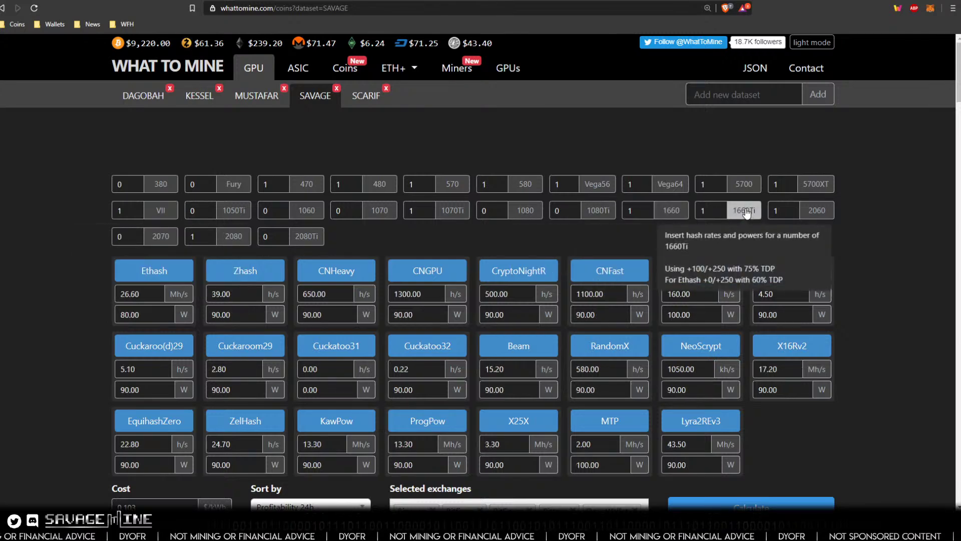
left_click(745, 507)
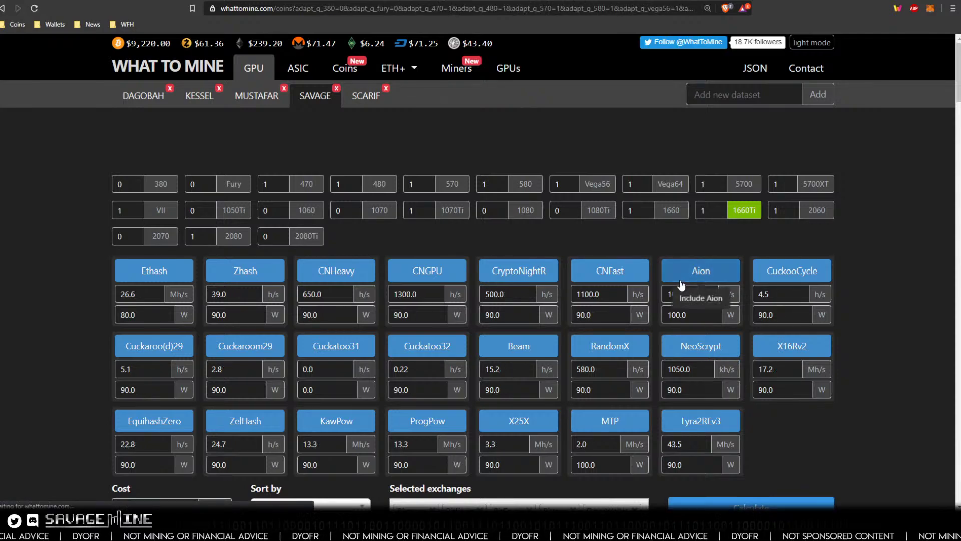
scroll(680, 284, "down", 9)
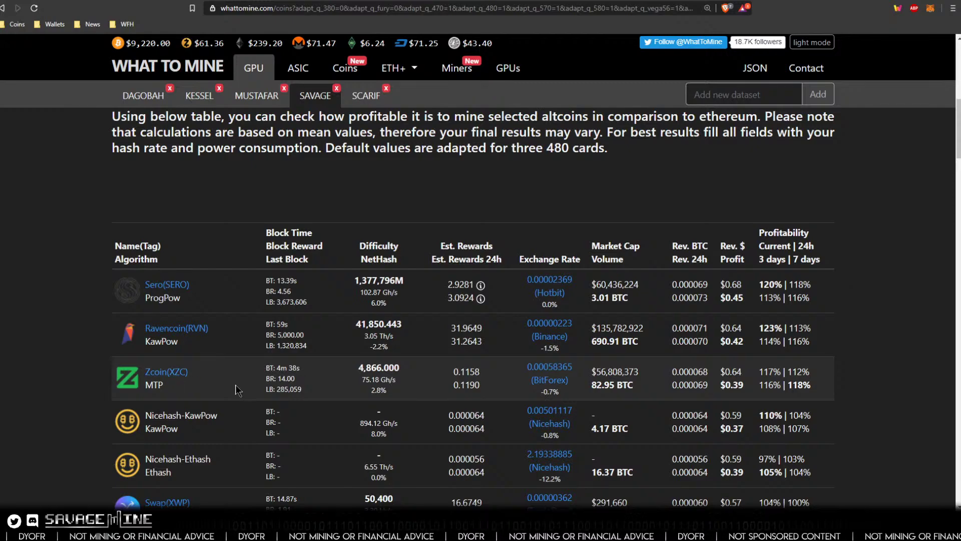
scroll(239, 390, "down", 1)
scroll(260, 369, "up", 10)
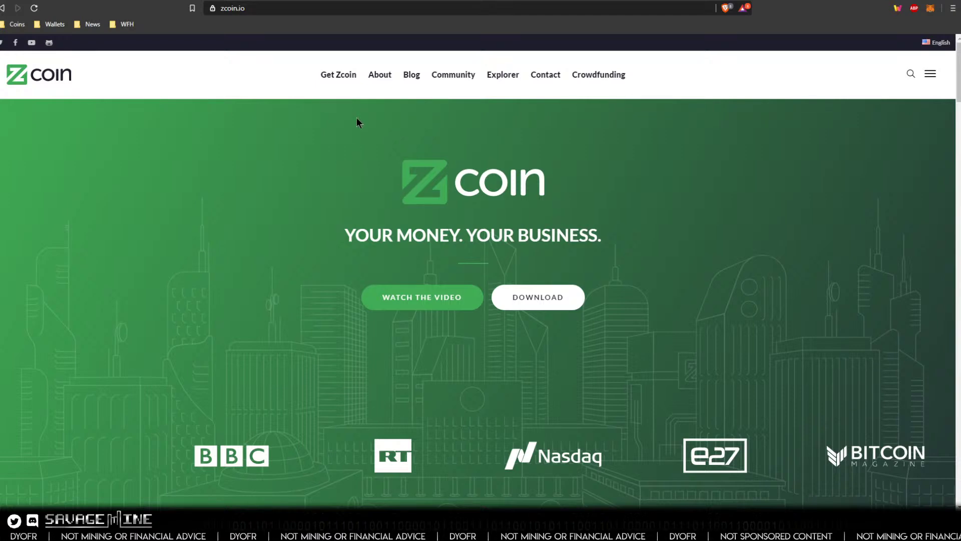
Step: Skim the zcoin.io homepage, then move to the SimpleMining.net OS overview tab
scroll(508, 249, "down", 5)
scroll(457, 256, "up", 5)
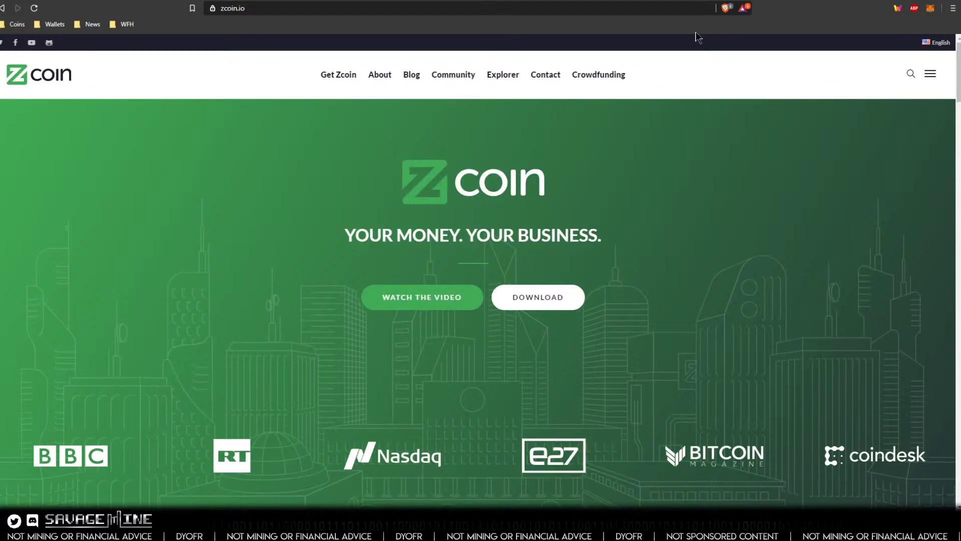
key("ctrl+Tab")
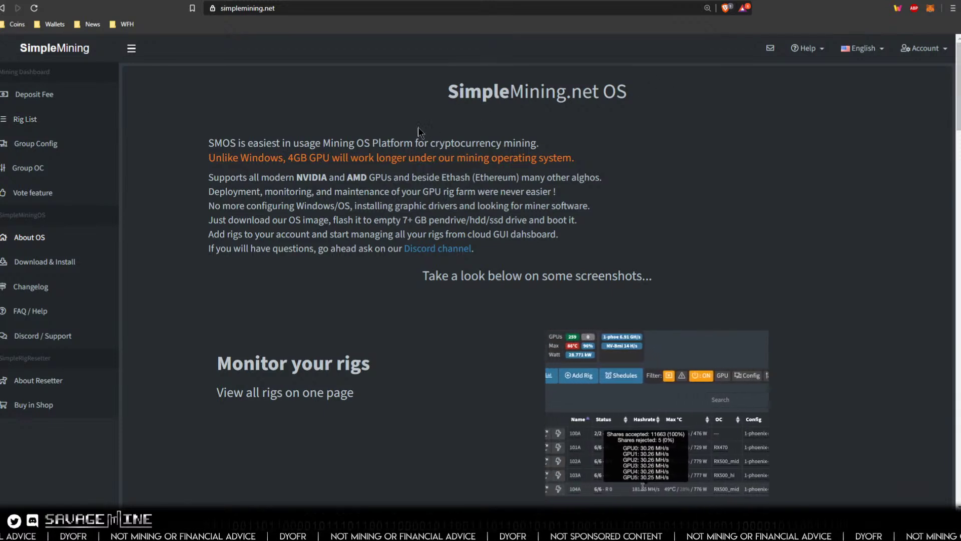
left_click(281, 8)
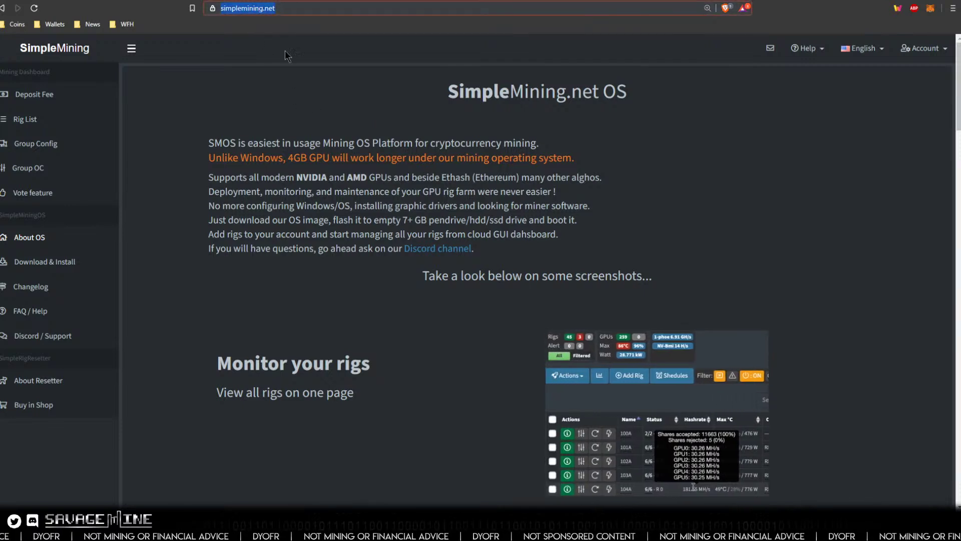
left_click(273, 126)
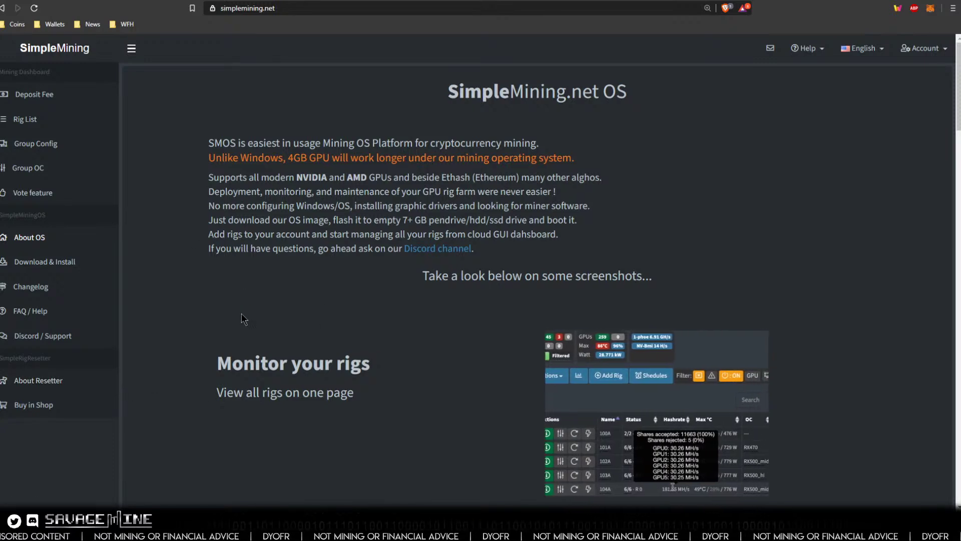
Step: Open the Download & Install page from the SimpleMining.net sidebar
left_click(49, 266)
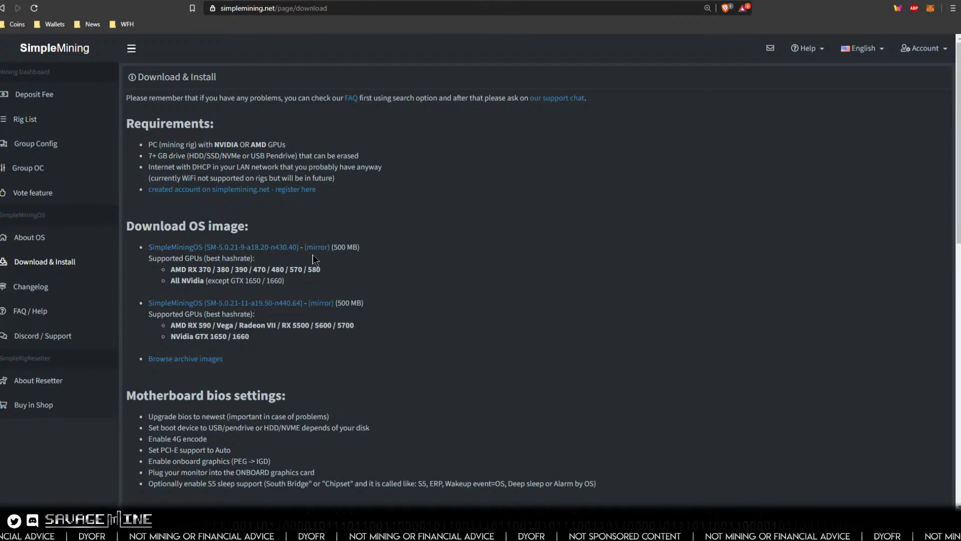
Step: Download SM-5.0.21-9-a18.20-n430.40-v1281.img.xz (471.0 MB) from MEGA and save it to Downloads
left_click(262, 248)
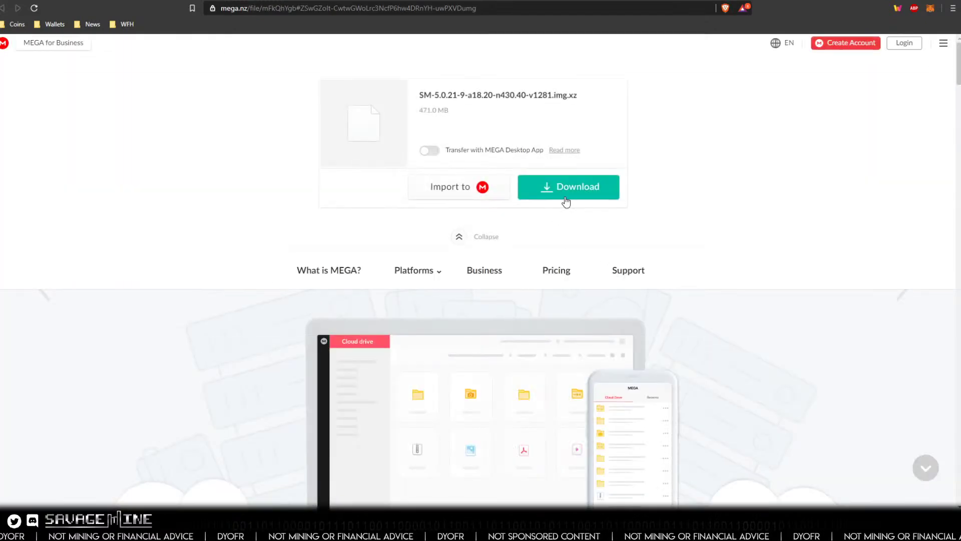
left_click(570, 193)
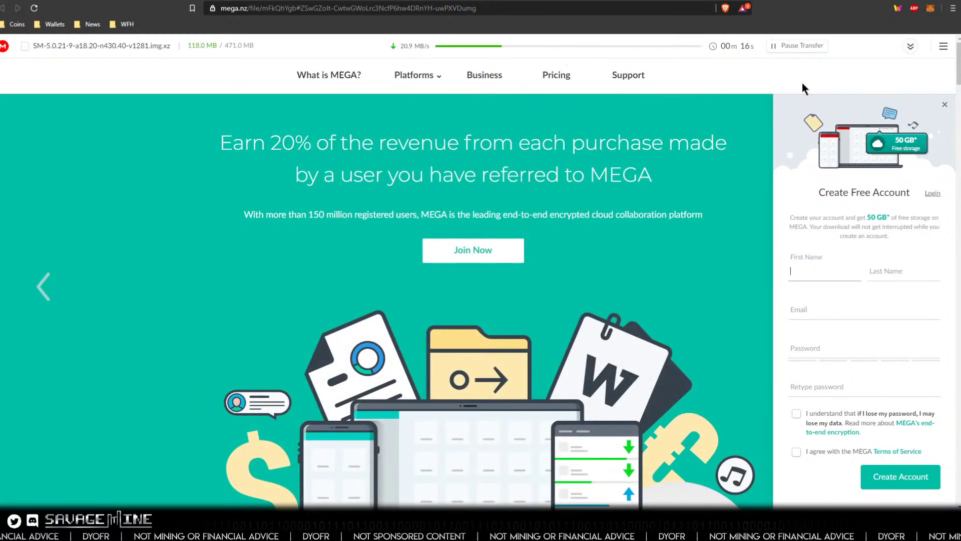
left_click(945, 106)
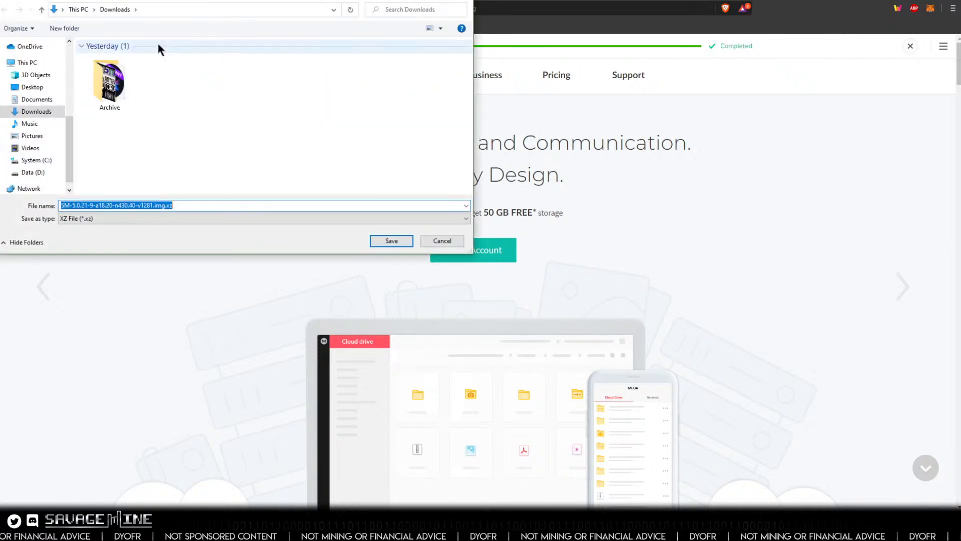
left_click_drag(145, 1, 266, 57)
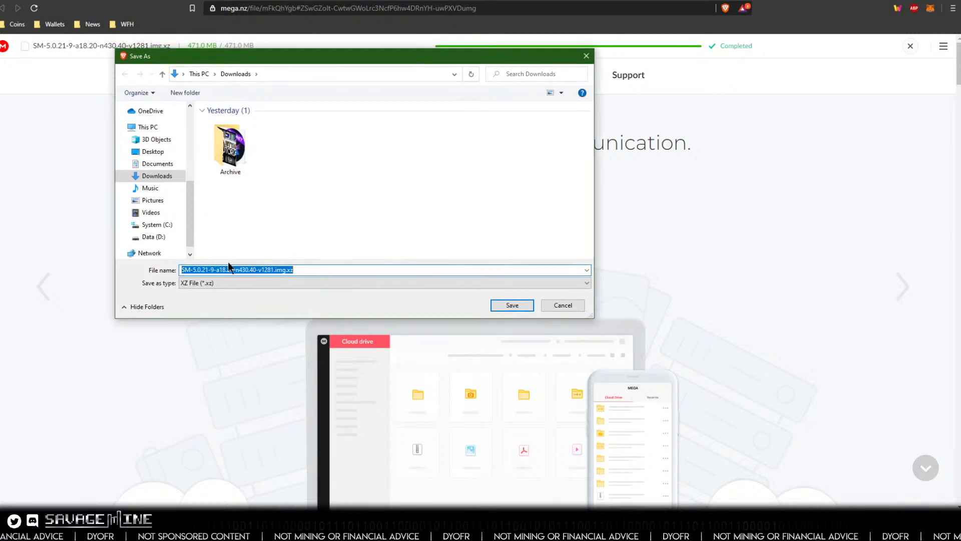
left_click(500, 305)
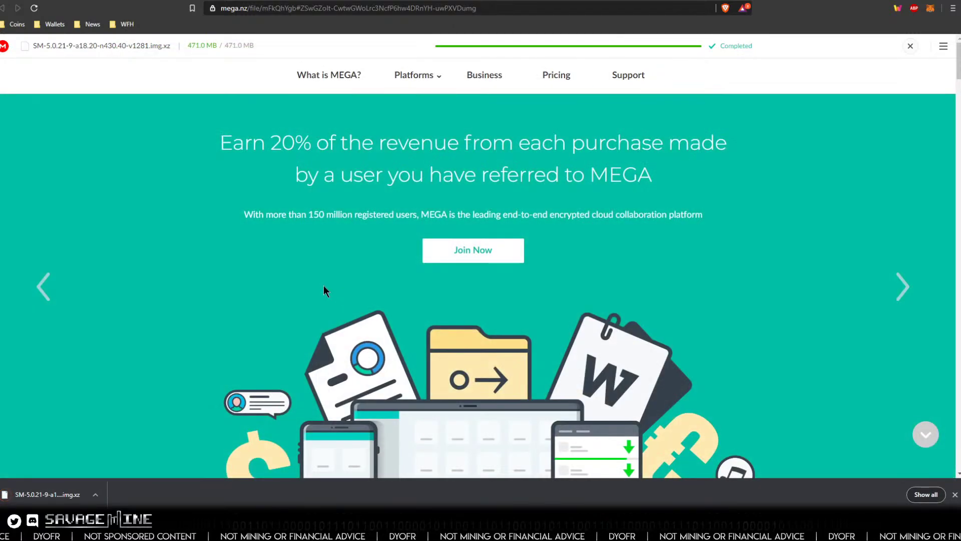
Step: Go back to the SimpleMining download tab and read through the bios and flashing instructions
left_click(723, 2)
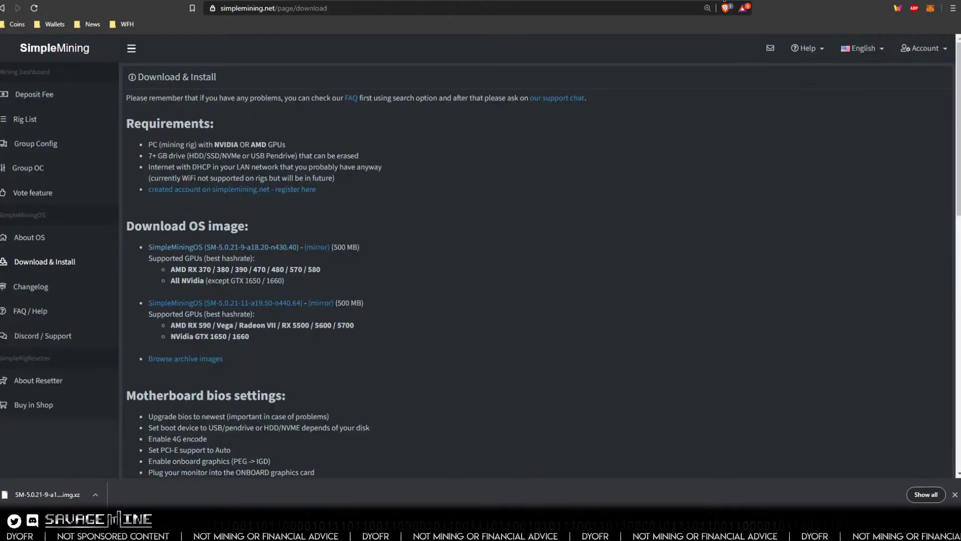
scroll(464, 240, "down", 7)
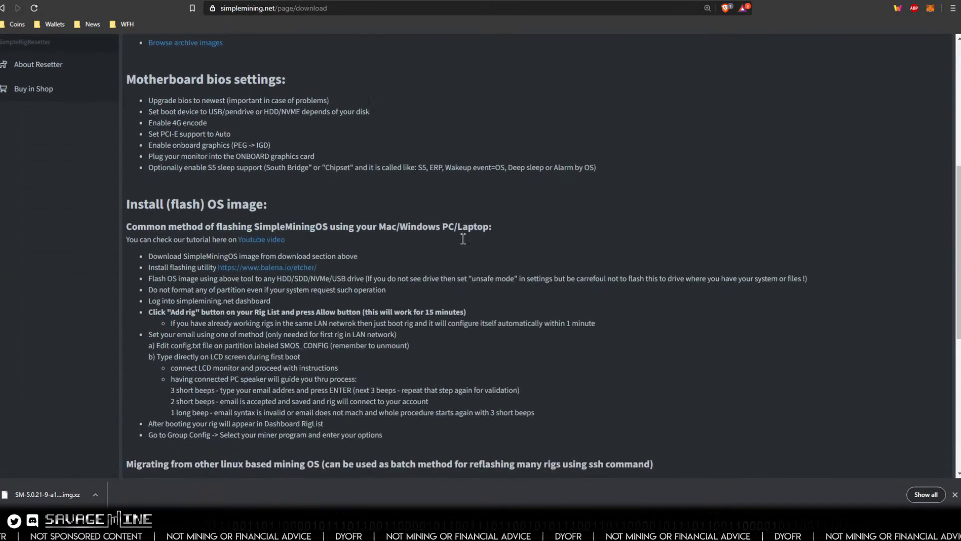
left_click_drag(126, 35, 673, 397)
left_click(670, 383)
scroll(669, 378, "down", 5)
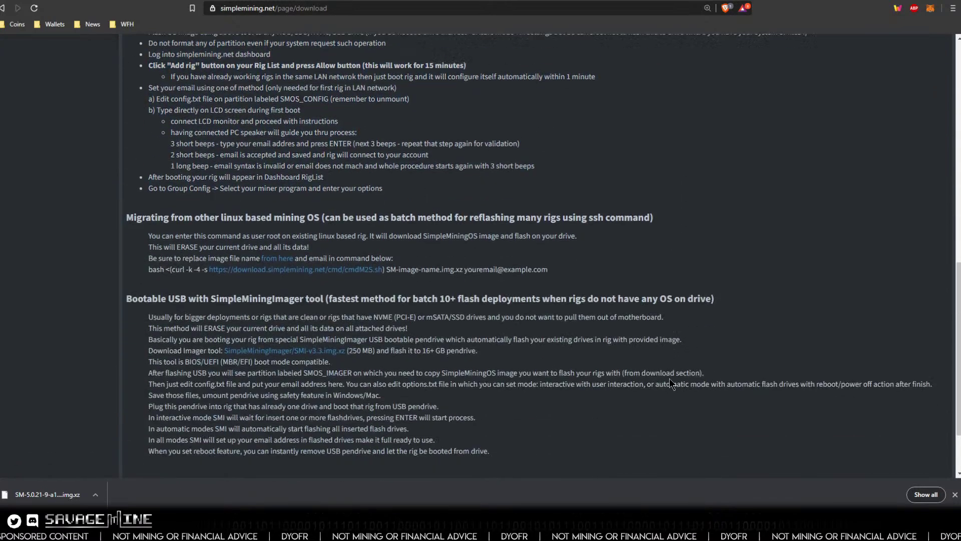
scroll(672, 384, "up", 8)
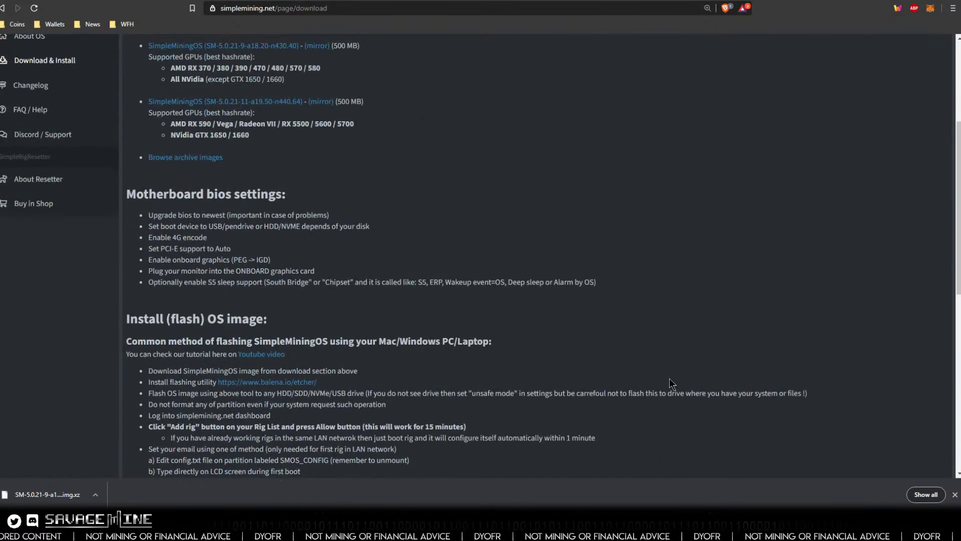
scroll(672, 384, "down", 2)
scroll(672, 384, "up", 5)
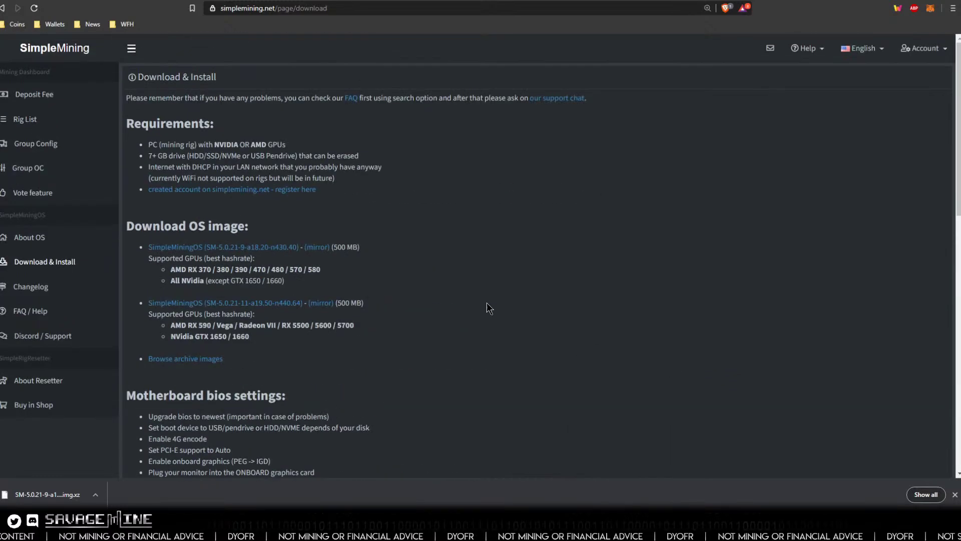
left_click(65, 48)
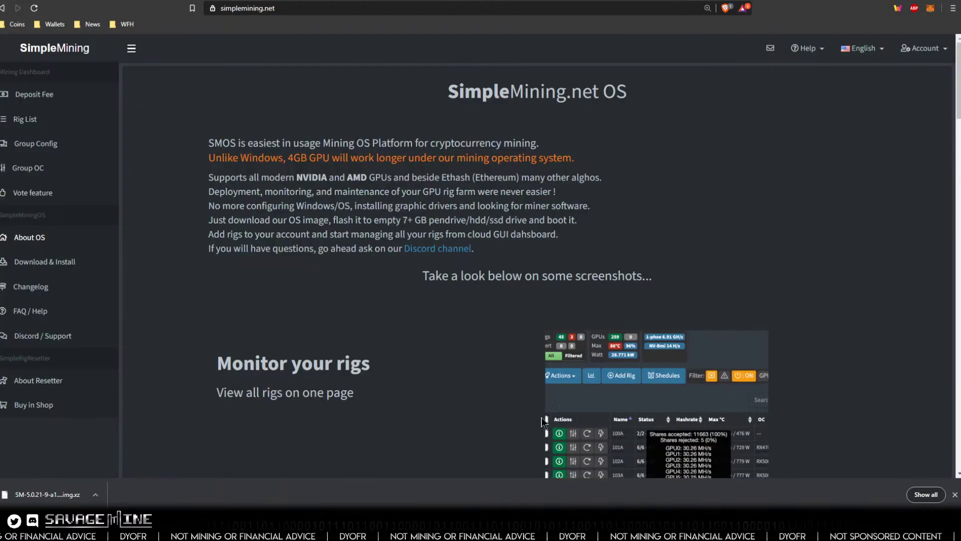
scroll(384, 400, "down", 15)
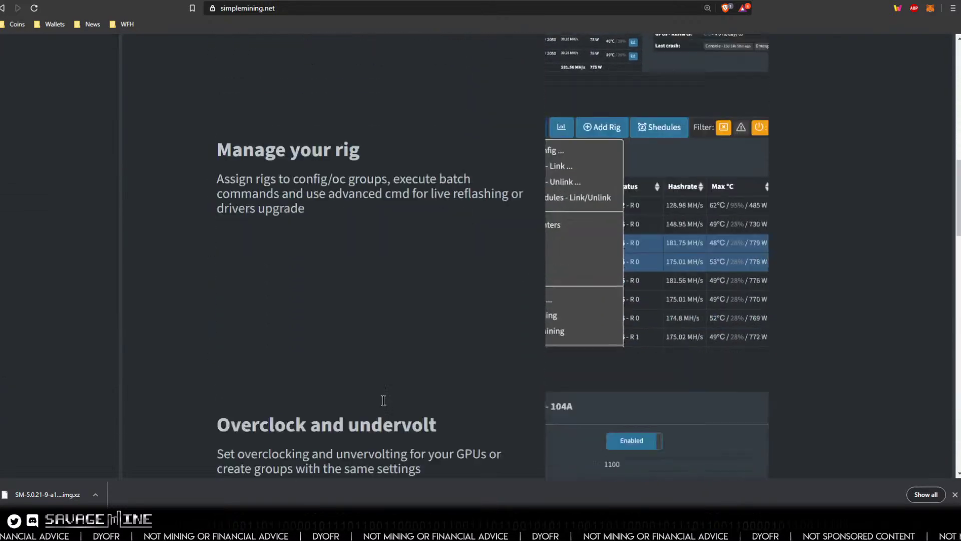
scroll(383, 400, "up", 5)
scroll(382, 399, "up", 9)
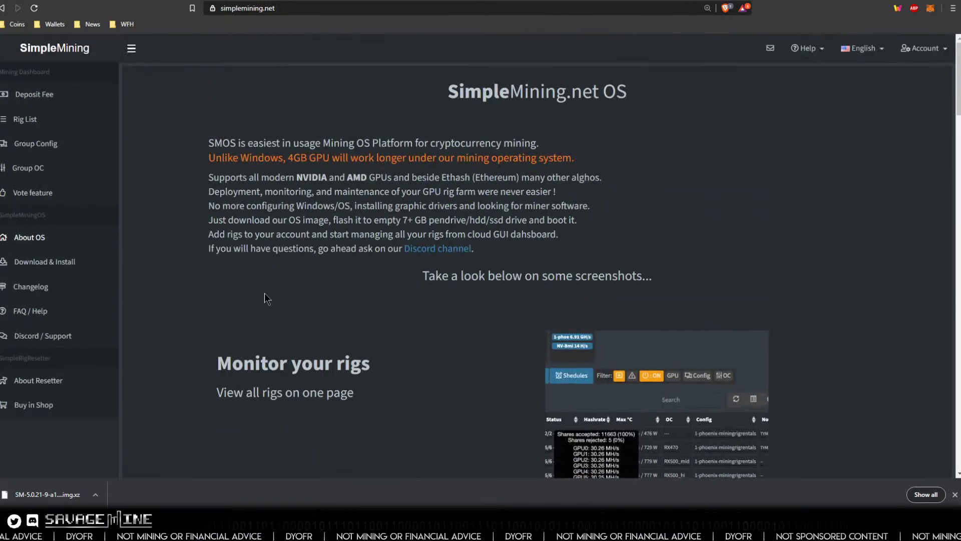
scroll(221, 297, "down", 15)
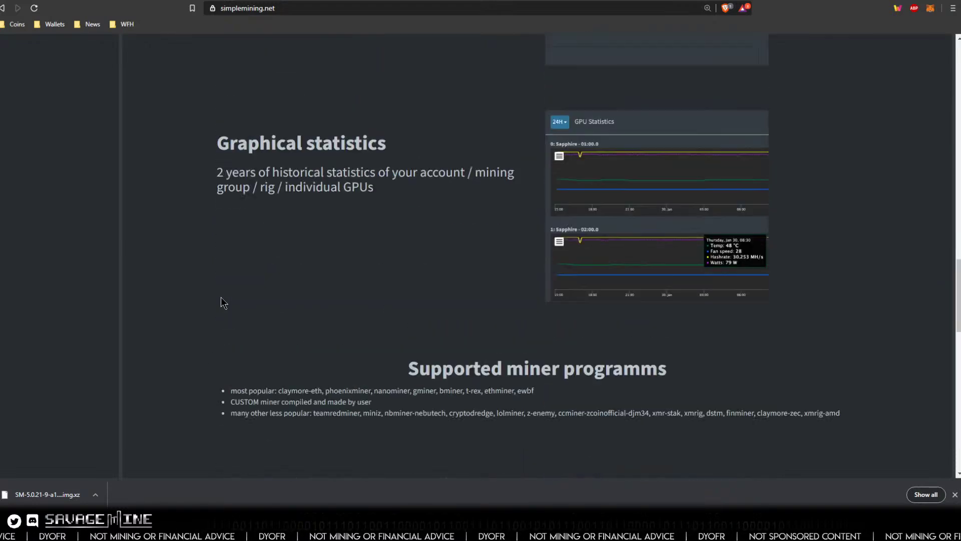
scroll(221, 297, "up", 6)
scroll(221, 296, "up", 9)
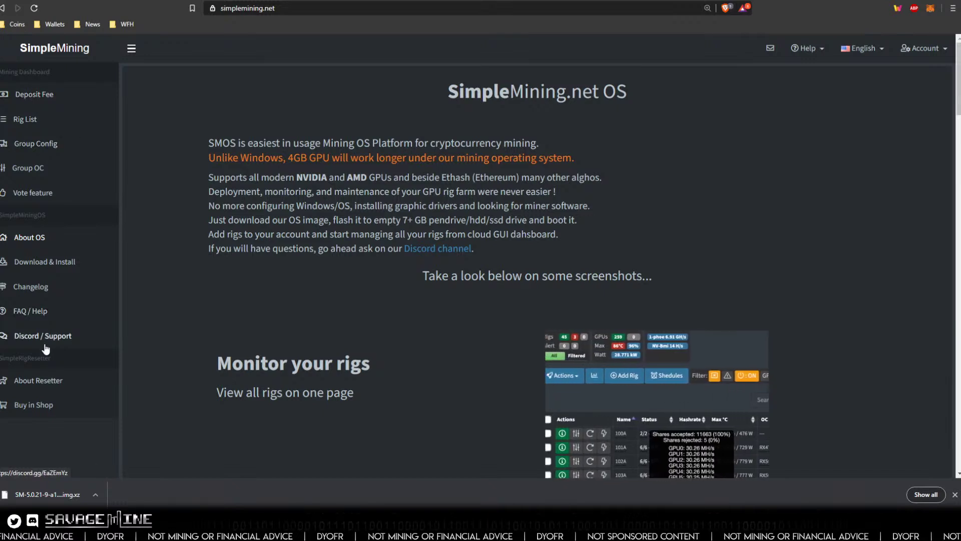
Step: Scroll to the Install (flash) OS image instructions and dismiss the finished-download notice
left_click(53, 263)
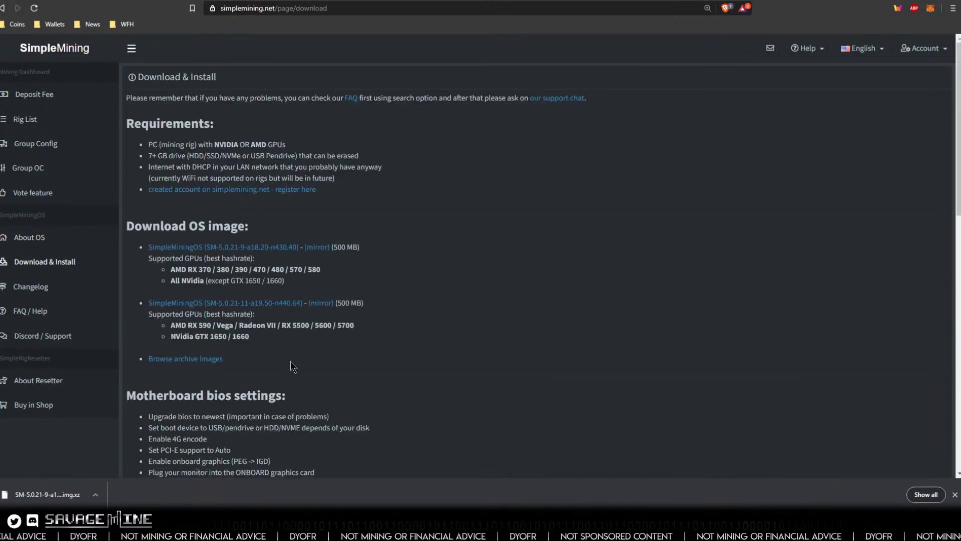
scroll(291, 359, "down", 5)
scroll(292, 359, "down", 4)
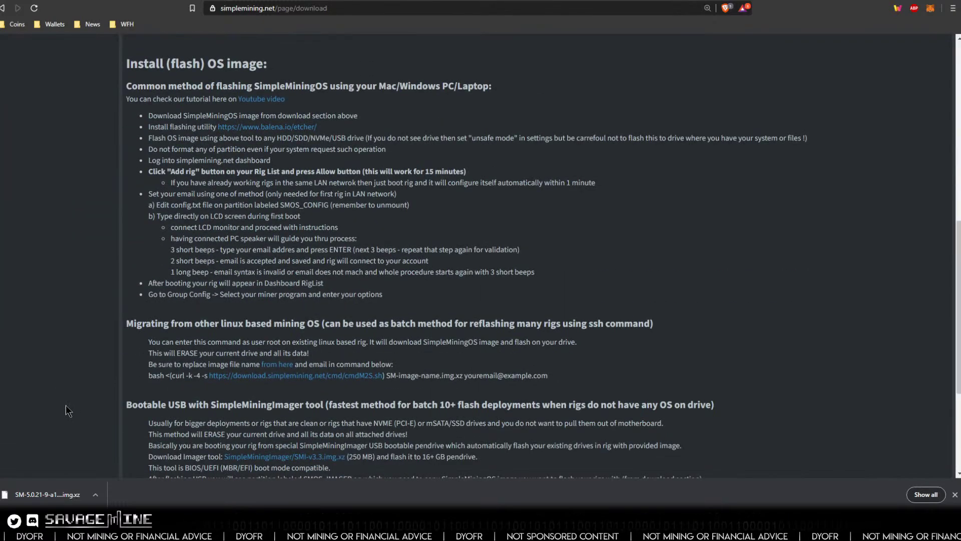
left_click(954, 494)
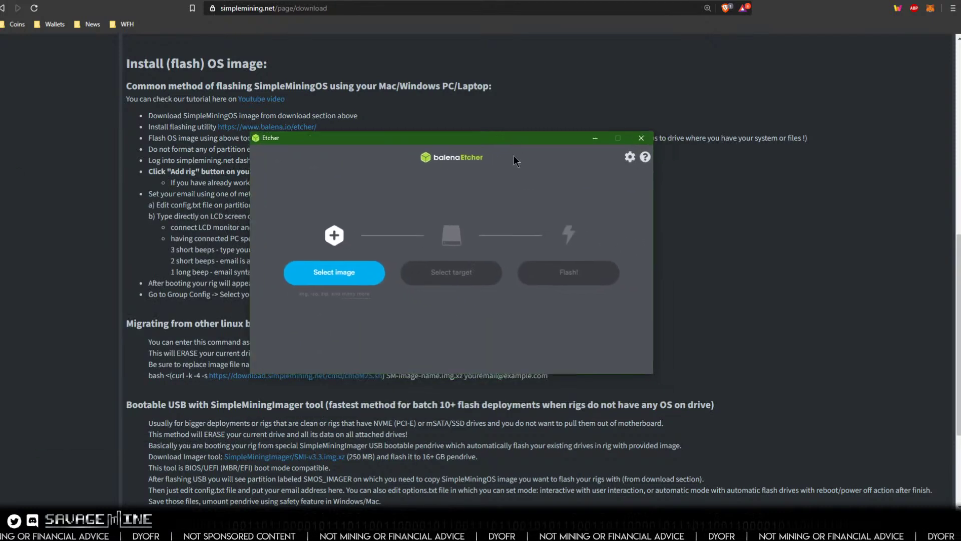
Step: Load SM-5.0.21-9-a18.20-n430.40-v1281.img.xz from Downloads as balenaEtcher's image
left_click(347, 272)
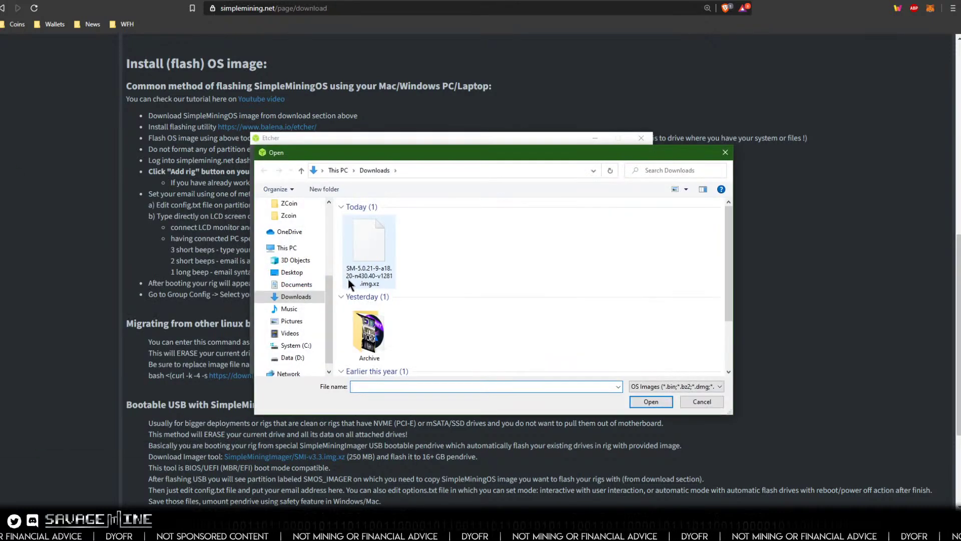
left_click(371, 241)
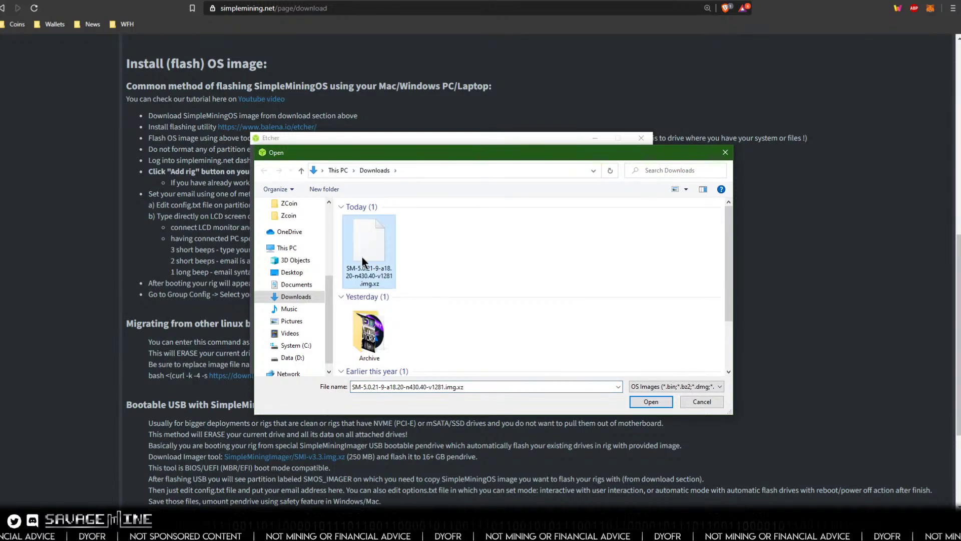
left_click(650, 401)
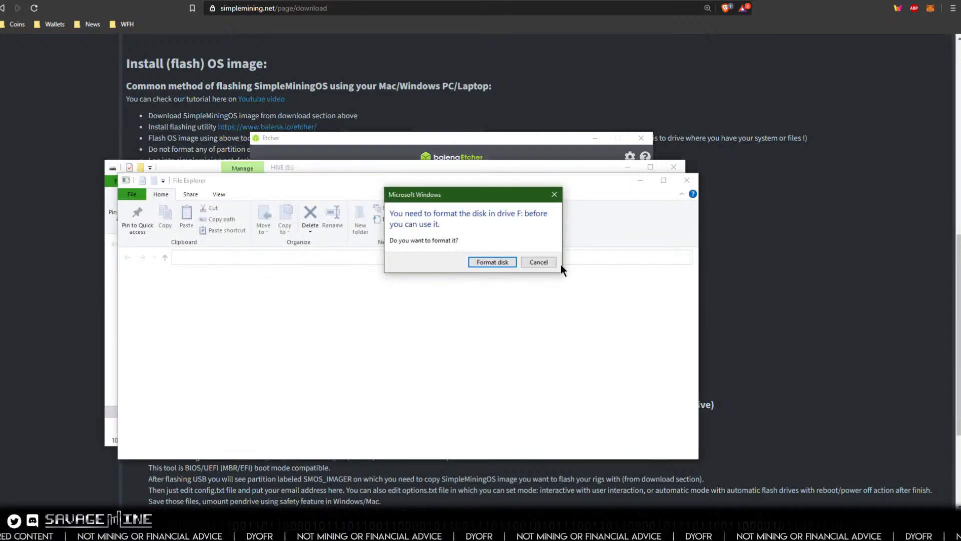
Step: Decline formatting drive F: and check the HIVE (E:) drive's files before closing it
left_click(584, 266)
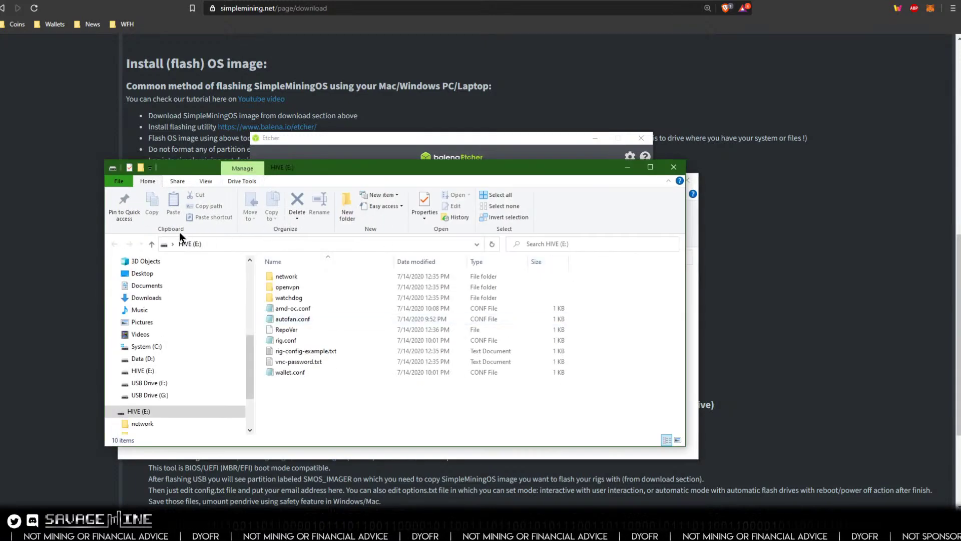
left_click(151, 244)
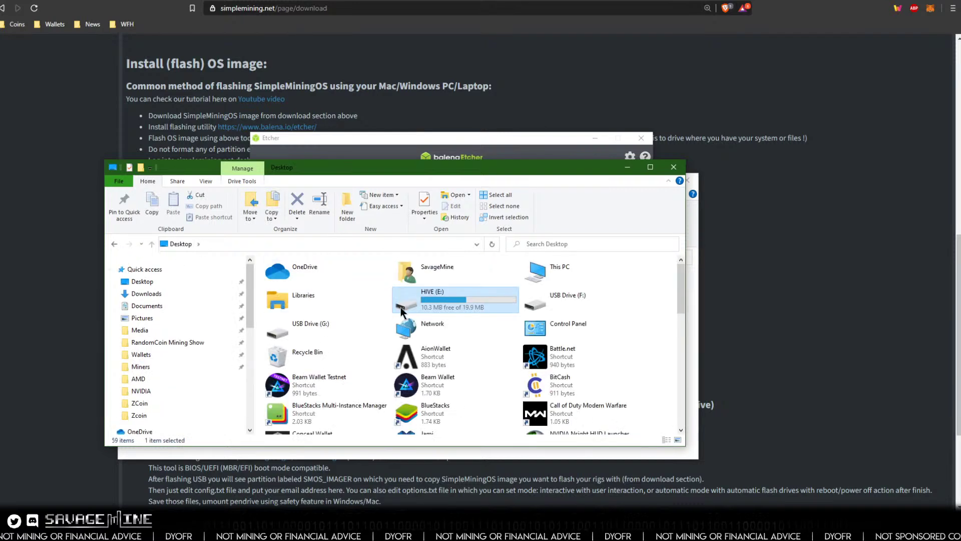
double_click(422, 300)
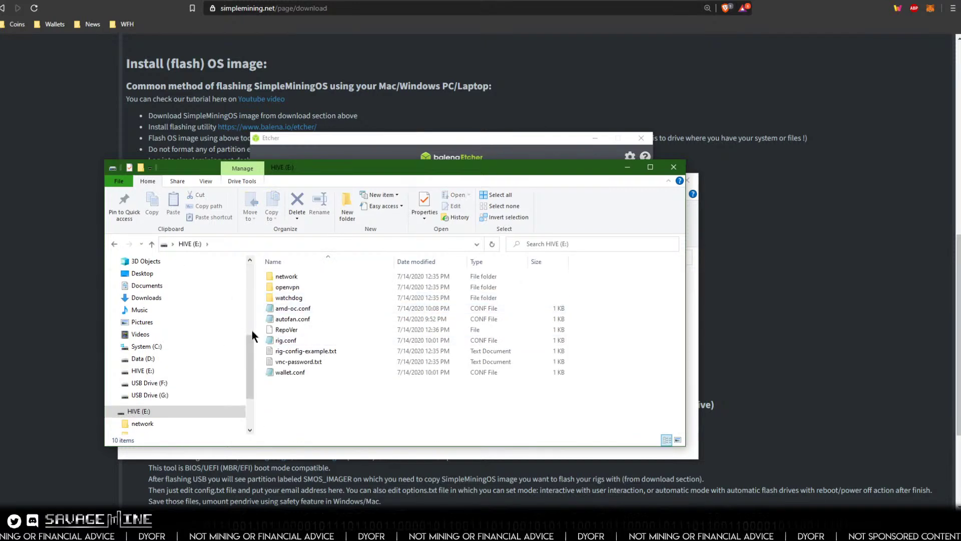
left_click(674, 167)
Step: Dismiss the G: format prompt and error, then choose the 32.1 GB Samsung Flash Drive as target
left_click(546, 262)
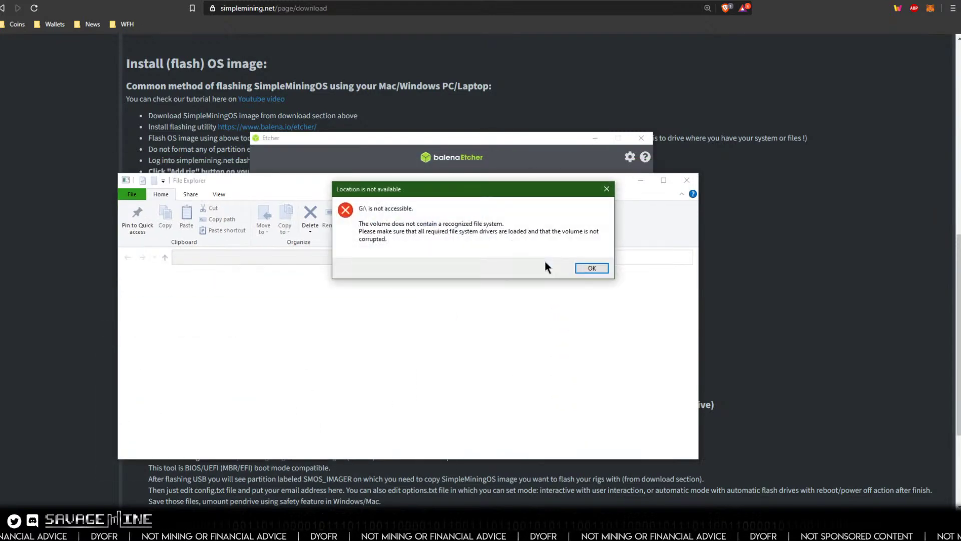
left_click(593, 267)
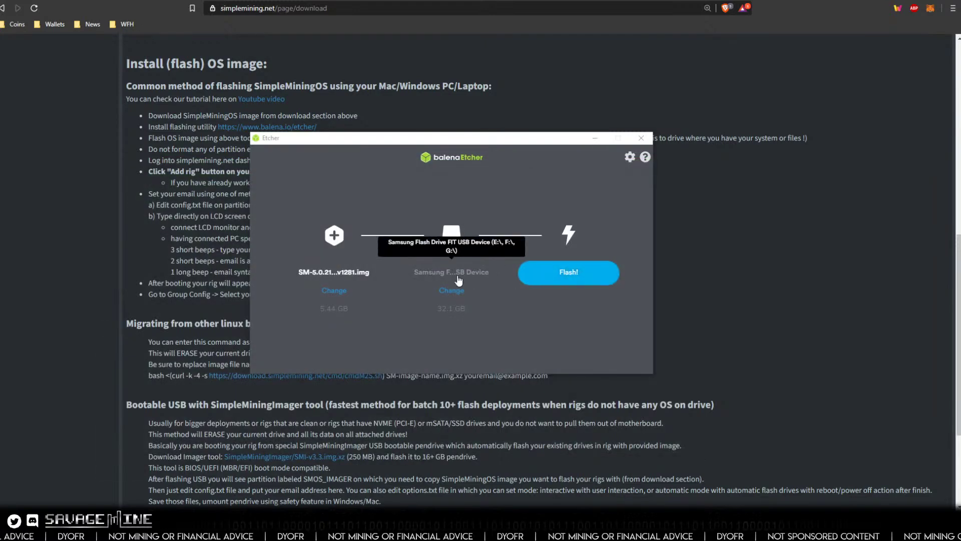
left_click(451, 290)
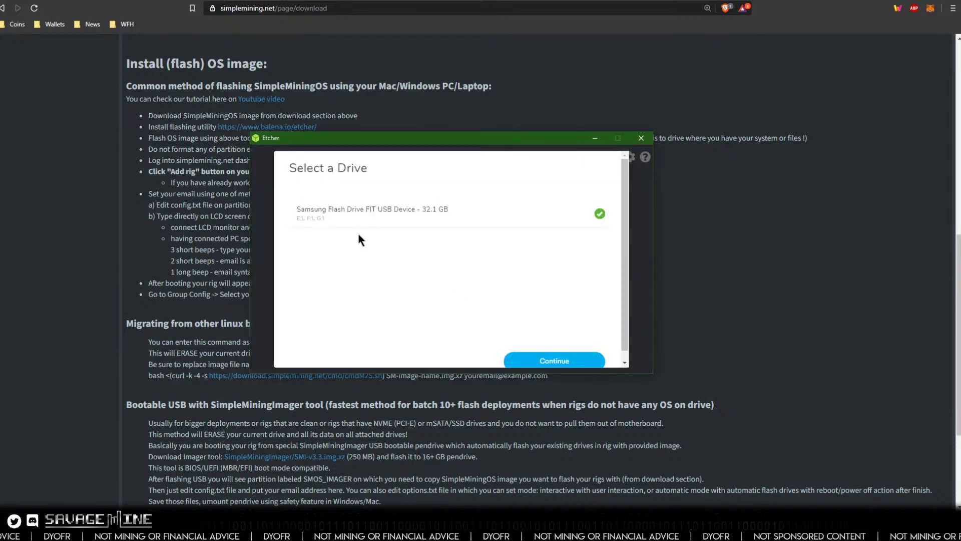
left_click(577, 368)
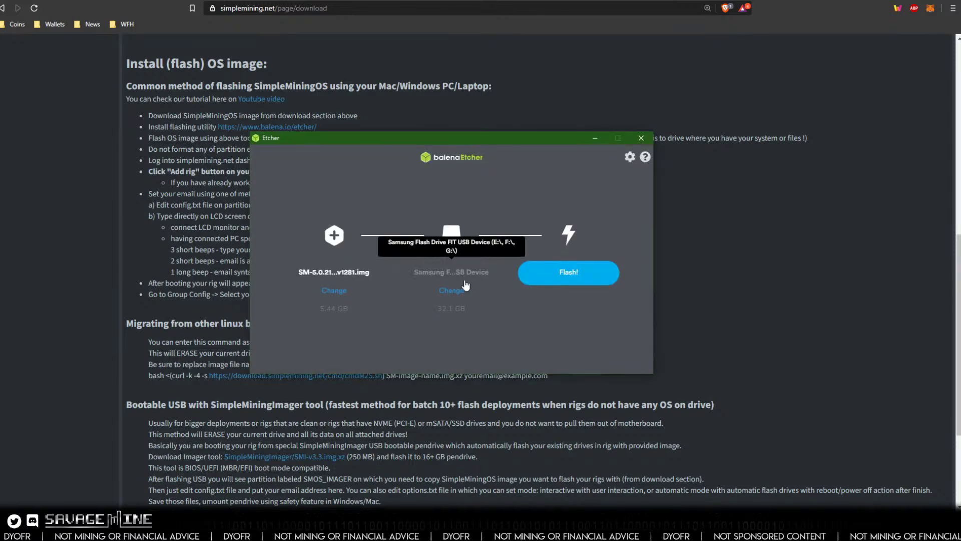
left_click(629, 156)
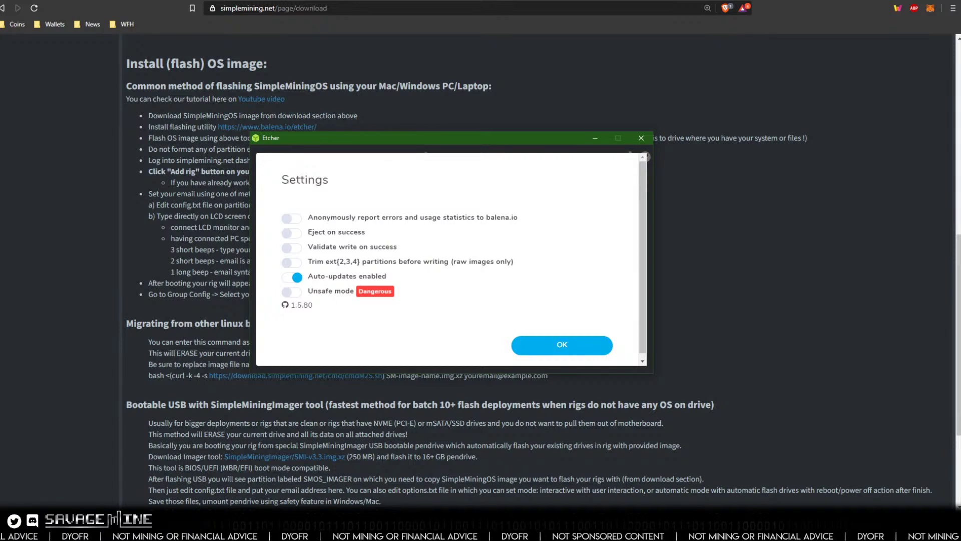
left_click(345, 264)
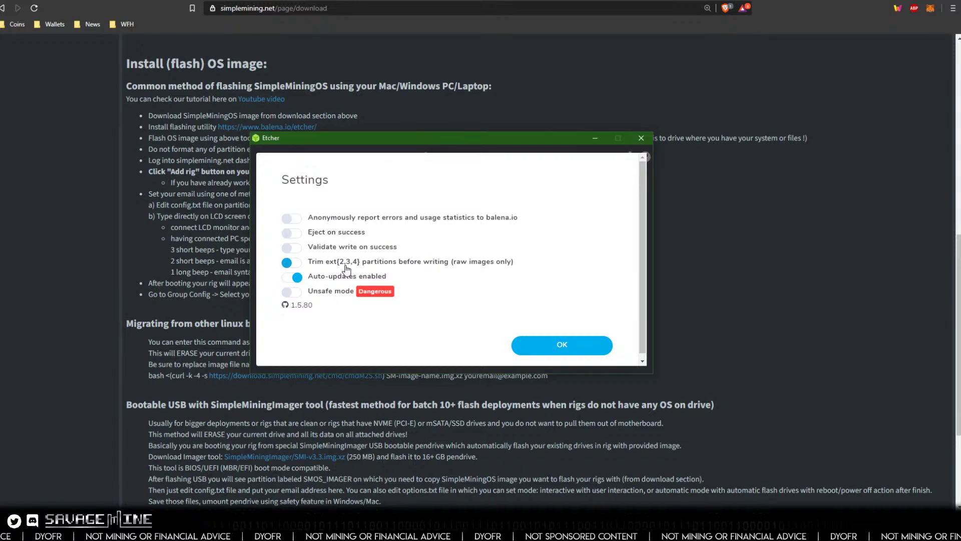
left_click(291, 262)
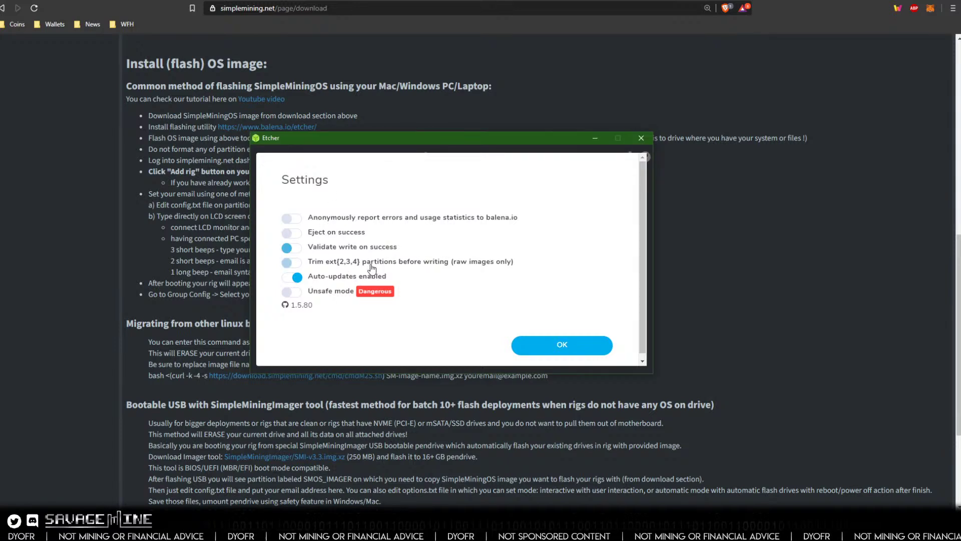
left_click(321, 291)
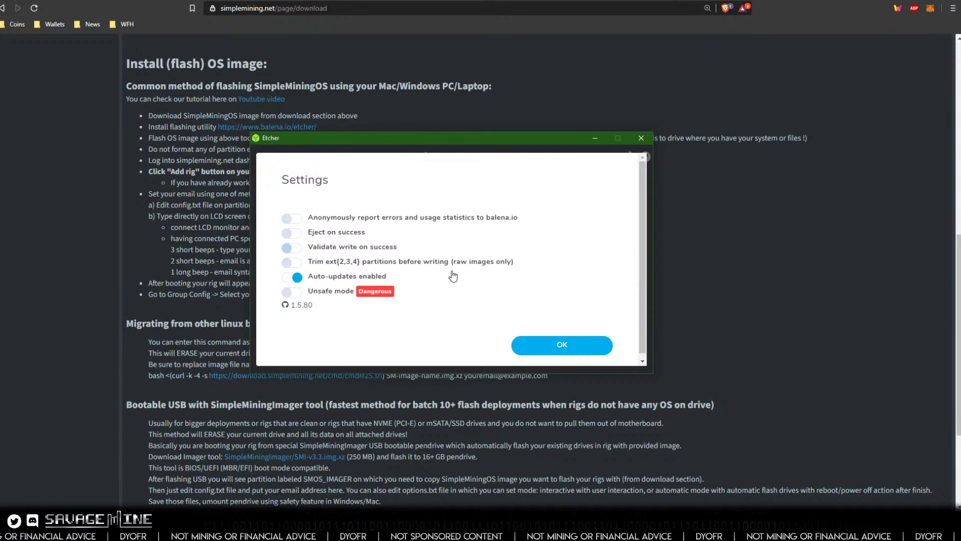
left_click(566, 355)
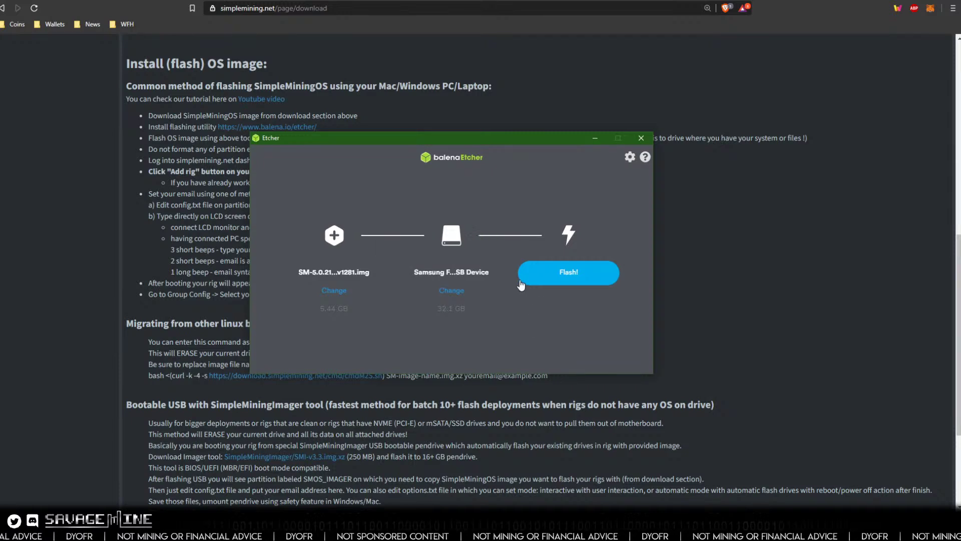
Step: Flash the SM-5.0 image to the Samsung drive, granting administrator permission
left_click(566, 274)
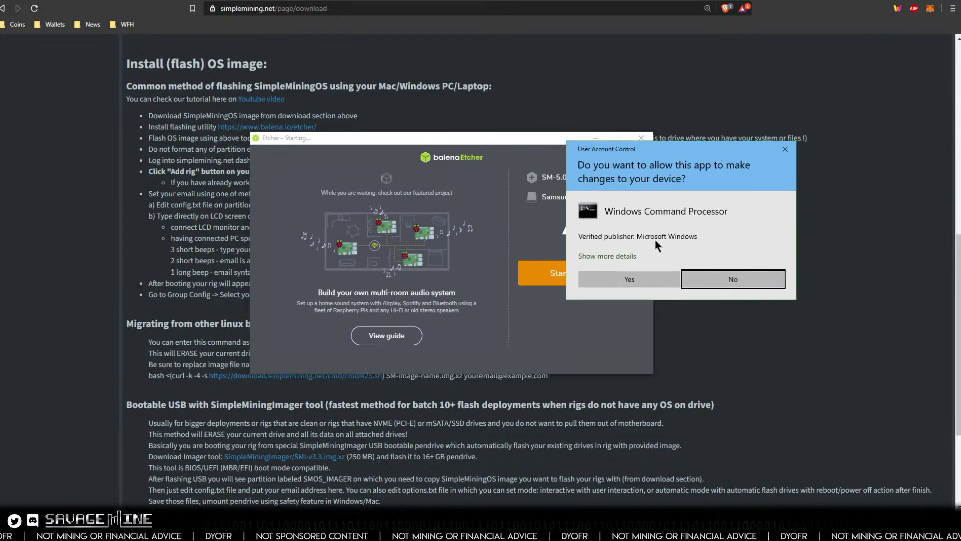
left_click(627, 281)
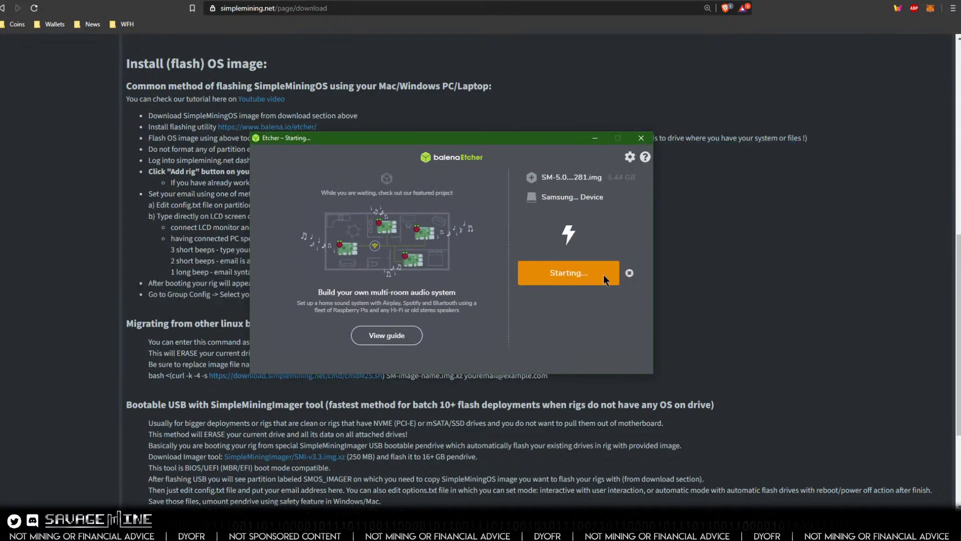